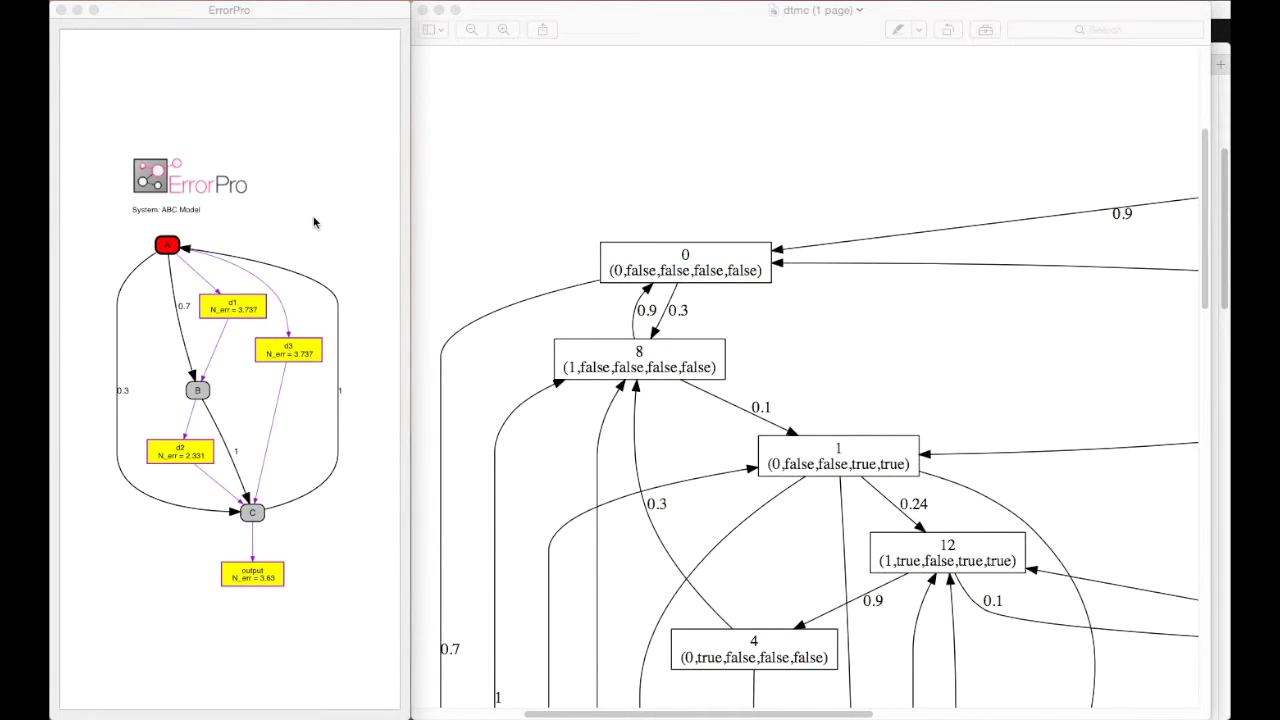
Step: Zoom and scroll the DTMC graph in Preview to frame state 0
{"action": "right_click", "coordinate": [313, 222]}
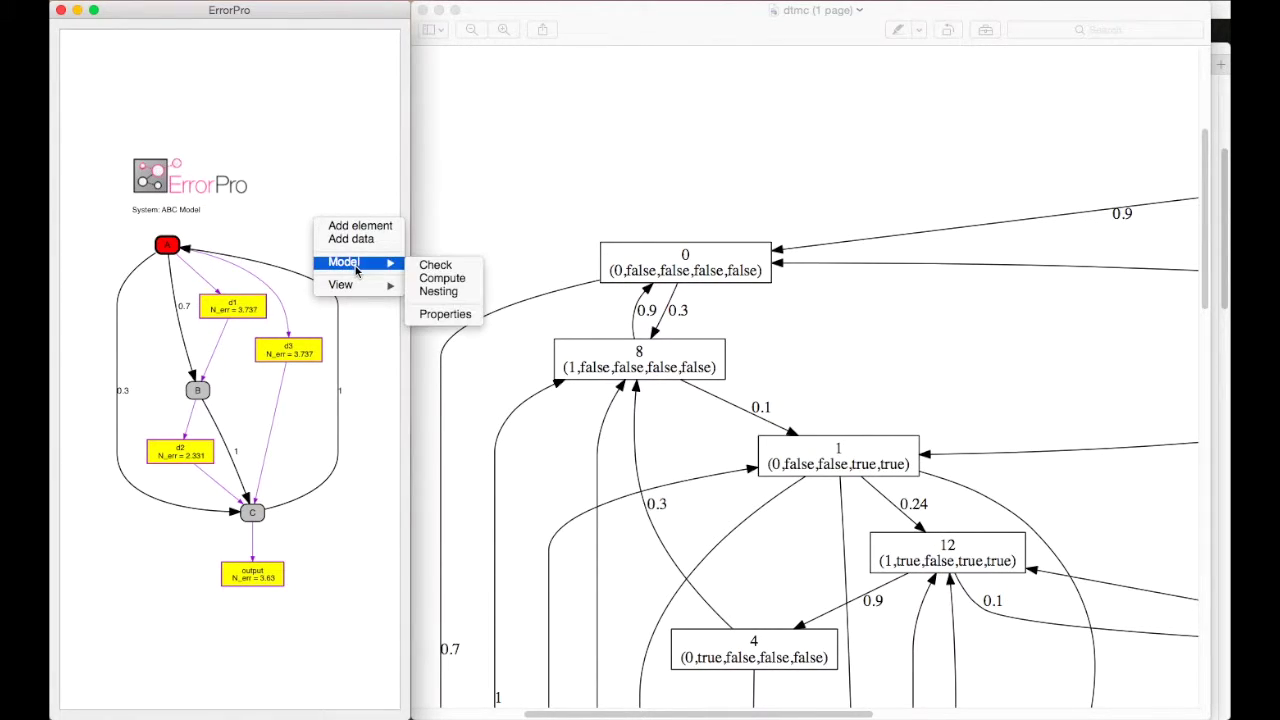
{"action": "left_click", "coordinate": [261, 157]}
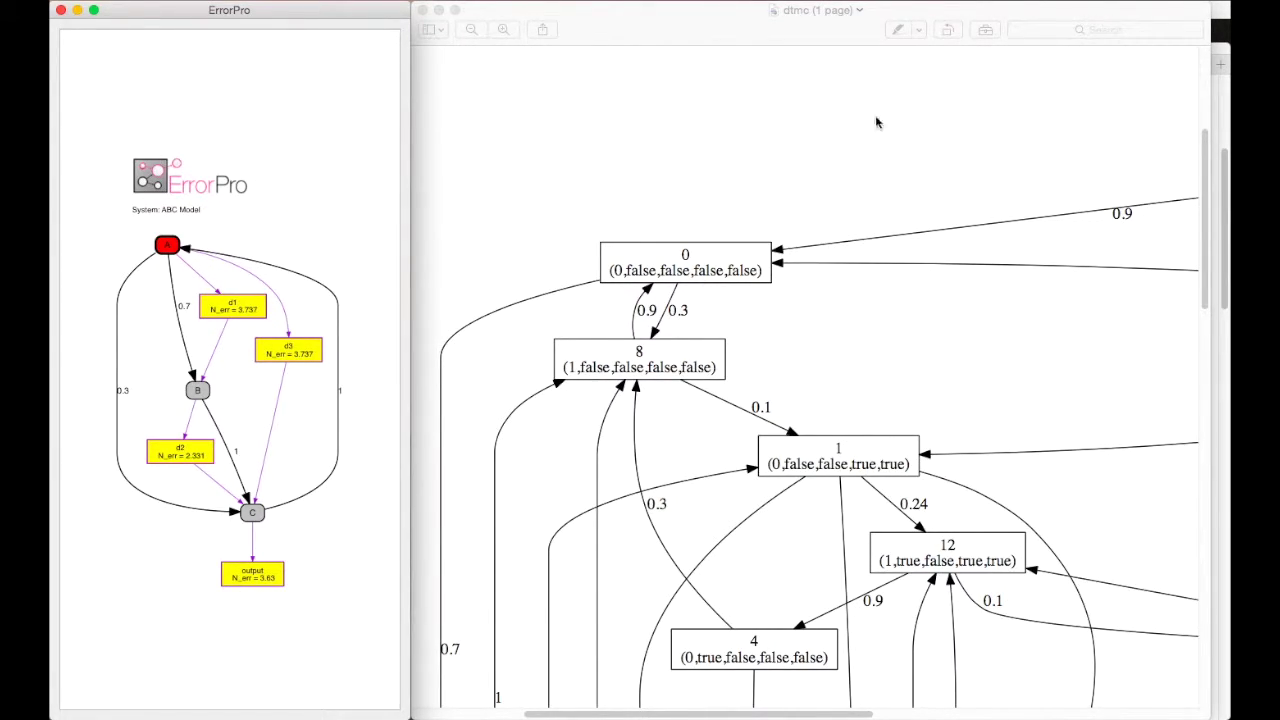
{"action": "left_click", "coordinate": [472, 33]}
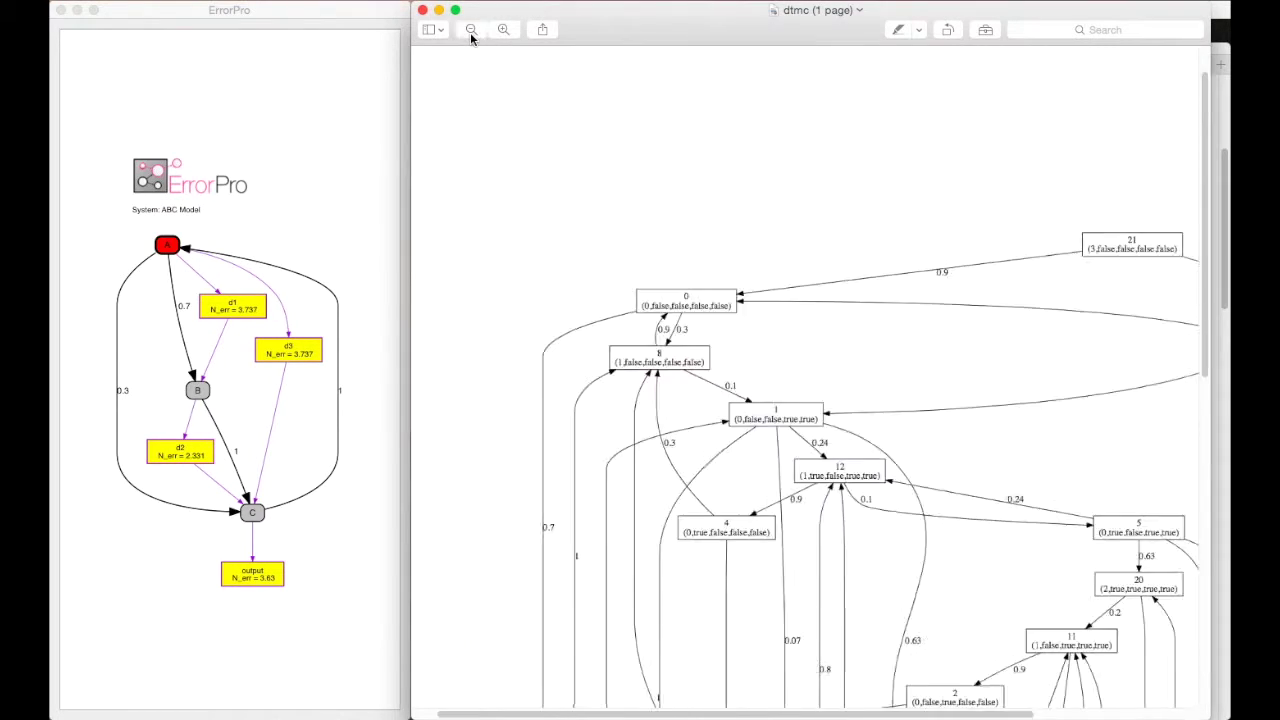
{"action": "left_click", "coordinate": [472, 33]}
{"action": "scroll", "coordinate": [662, 350], "scroll_direction": "down", "scroll_amount": 3}
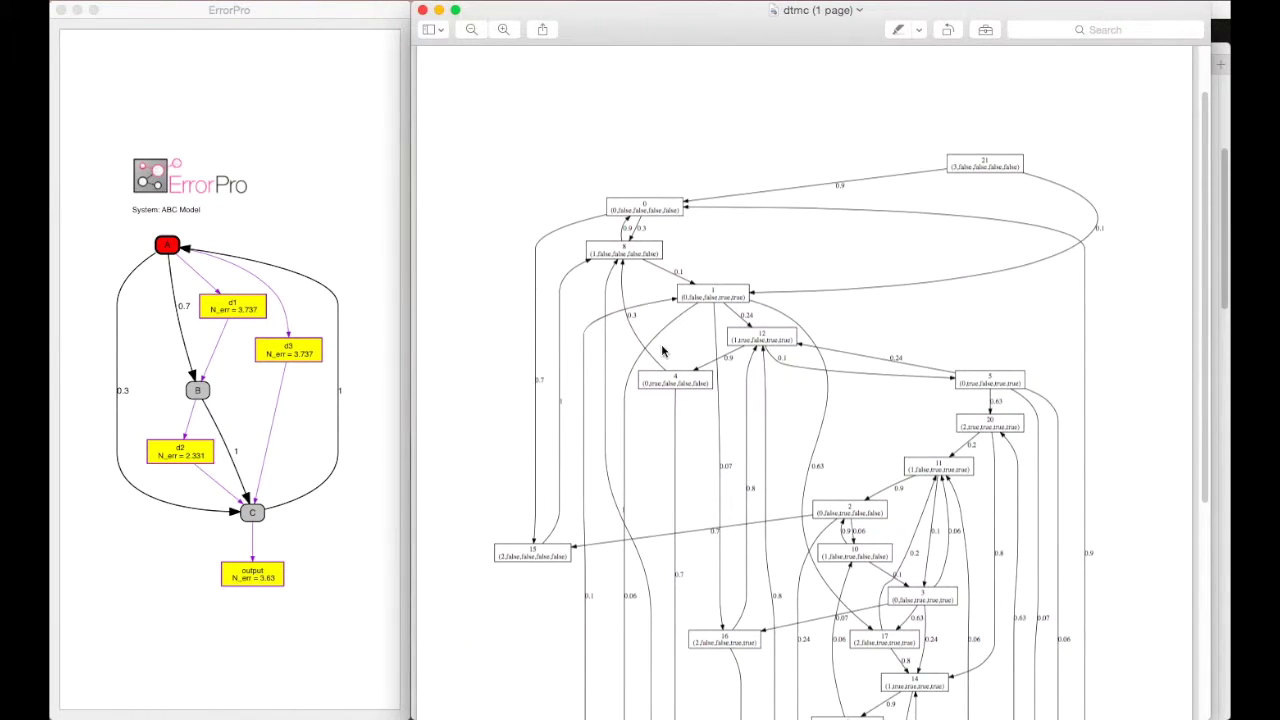
{"action": "scroll", "coordinate": [662, 350], "scroll_direction": "up", "scroll_amount": 2}
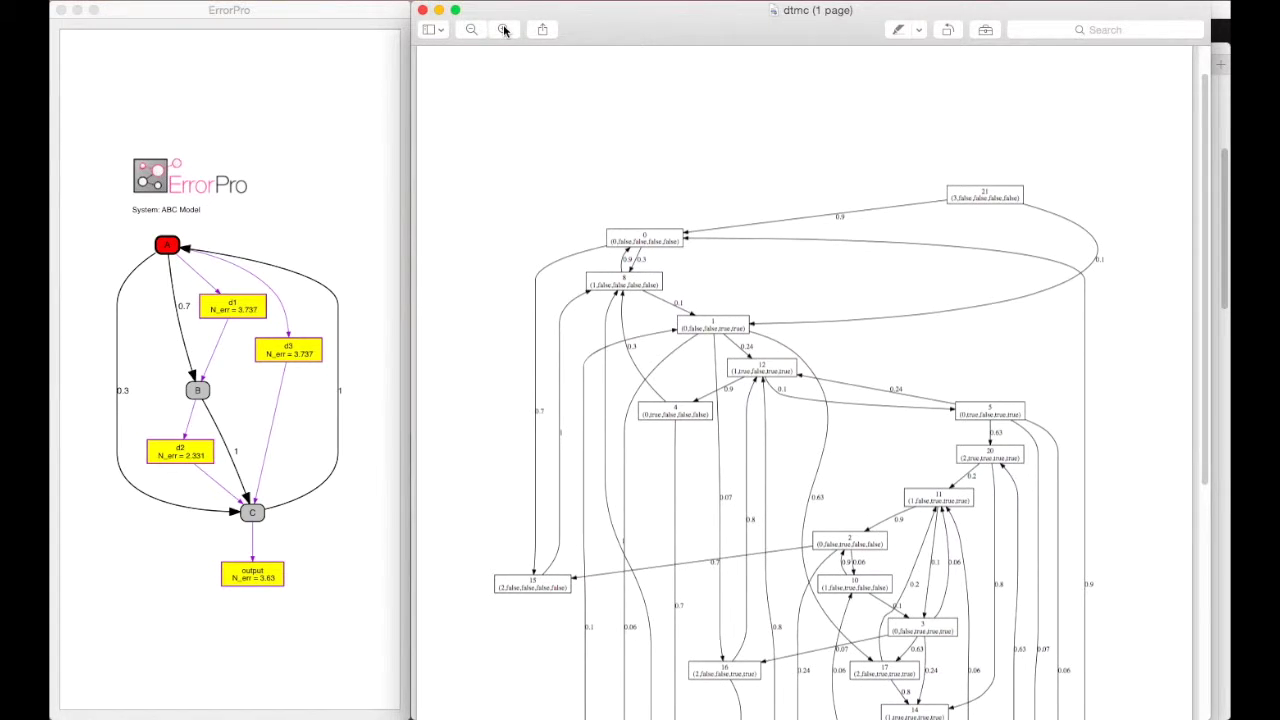
{"action": "left_click", "coordinate": [504, 30]}
{"action": "scroll", "coordinate": [607, 173], "scroll_direction": "up", "scroll_amount": 5}
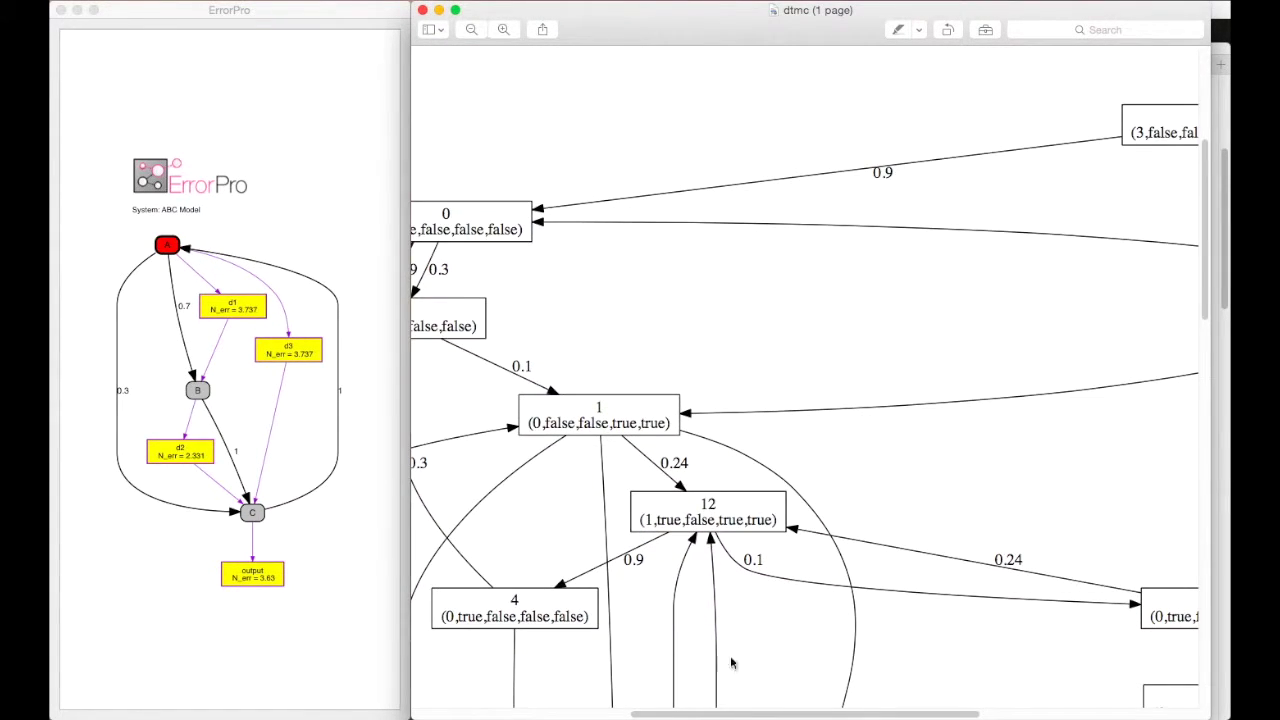
{"action": "scroll", "coordinate": [726, 500], "scroll_direction": "left", "scroll_amount": 5}
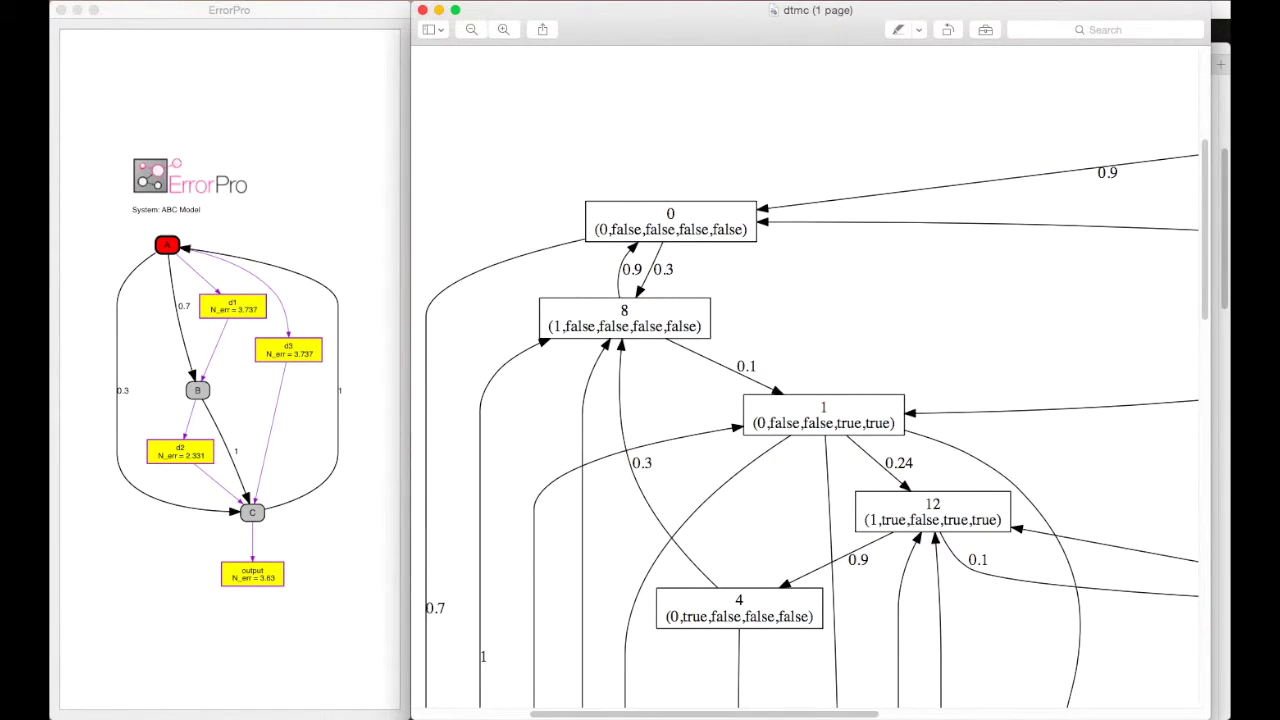
Step: Highlight state 0's four false flags in green
{"action": "left_click", "coordinate": [919, 29]}
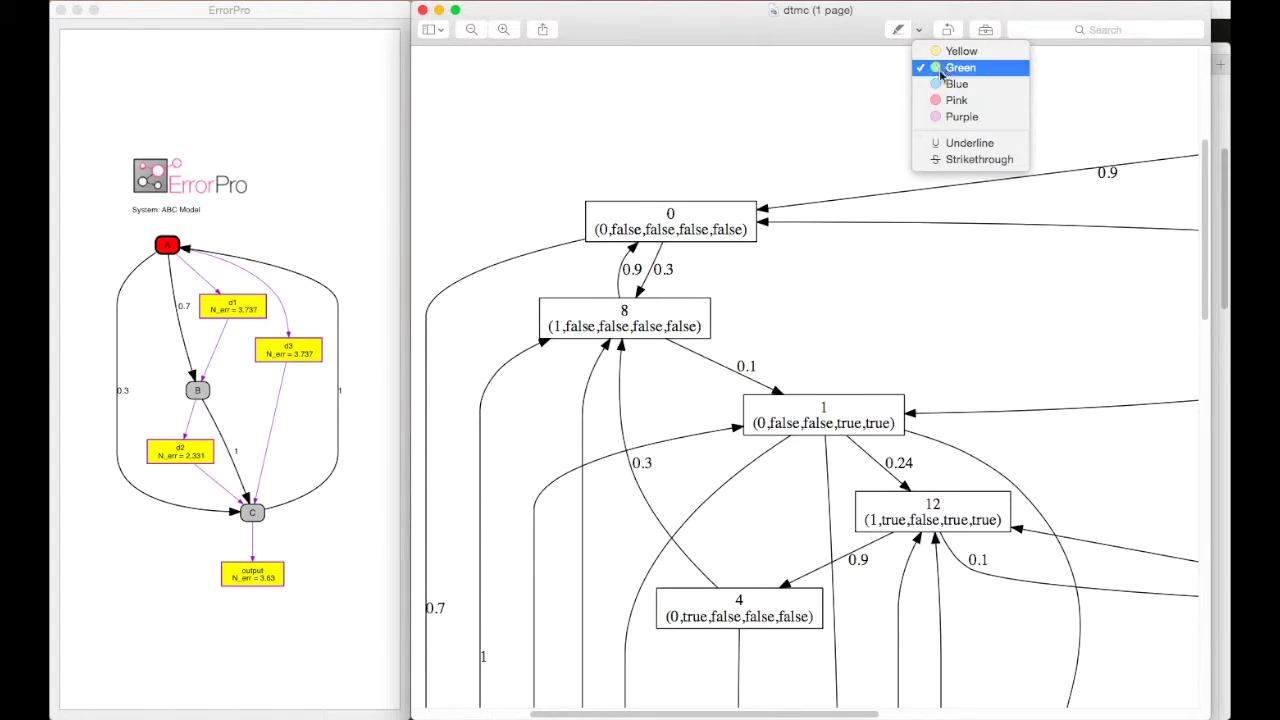
{"action": "left_click", "coordinate": [940, 67]}
{"action": "left_click_drag", "start_coordinate": [611, 230], "coordinate": [746, 230]}
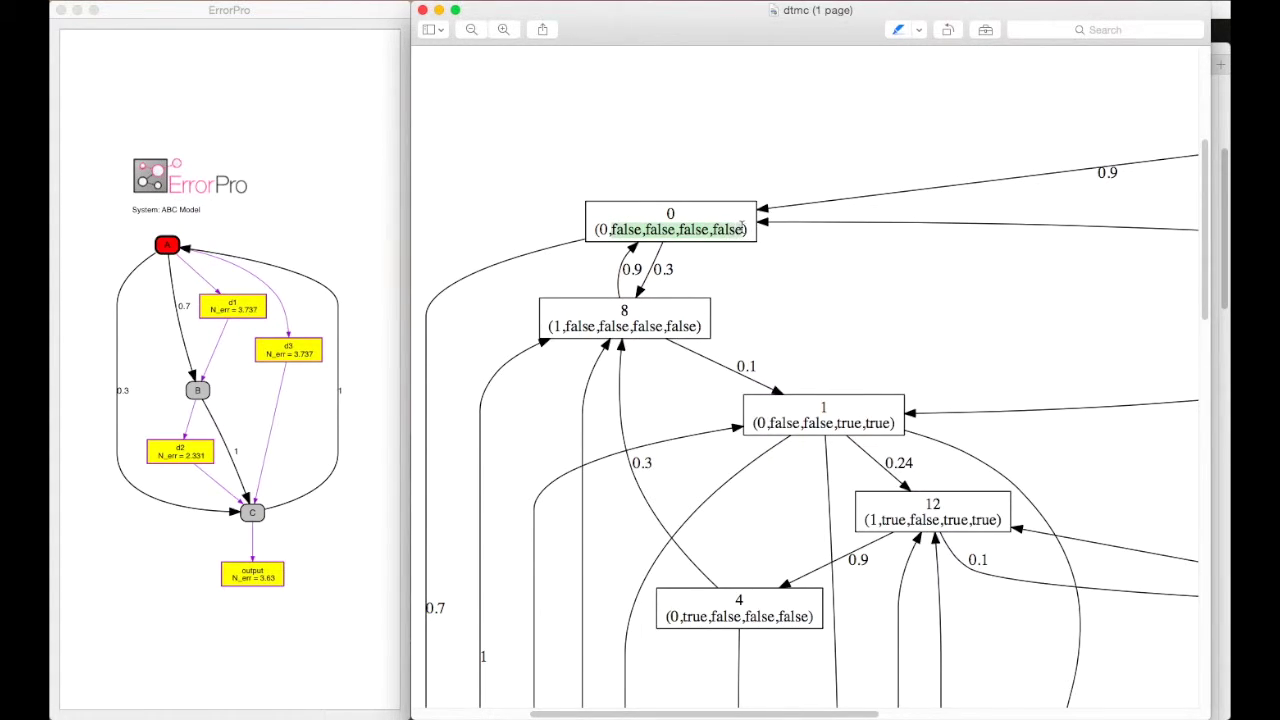
Step: Highlight state 0's leading 0 in pink
{"action": "left_click", "coordinate": [915, 34]}
{"action": "left_click", "coordinate": [935, 97]}
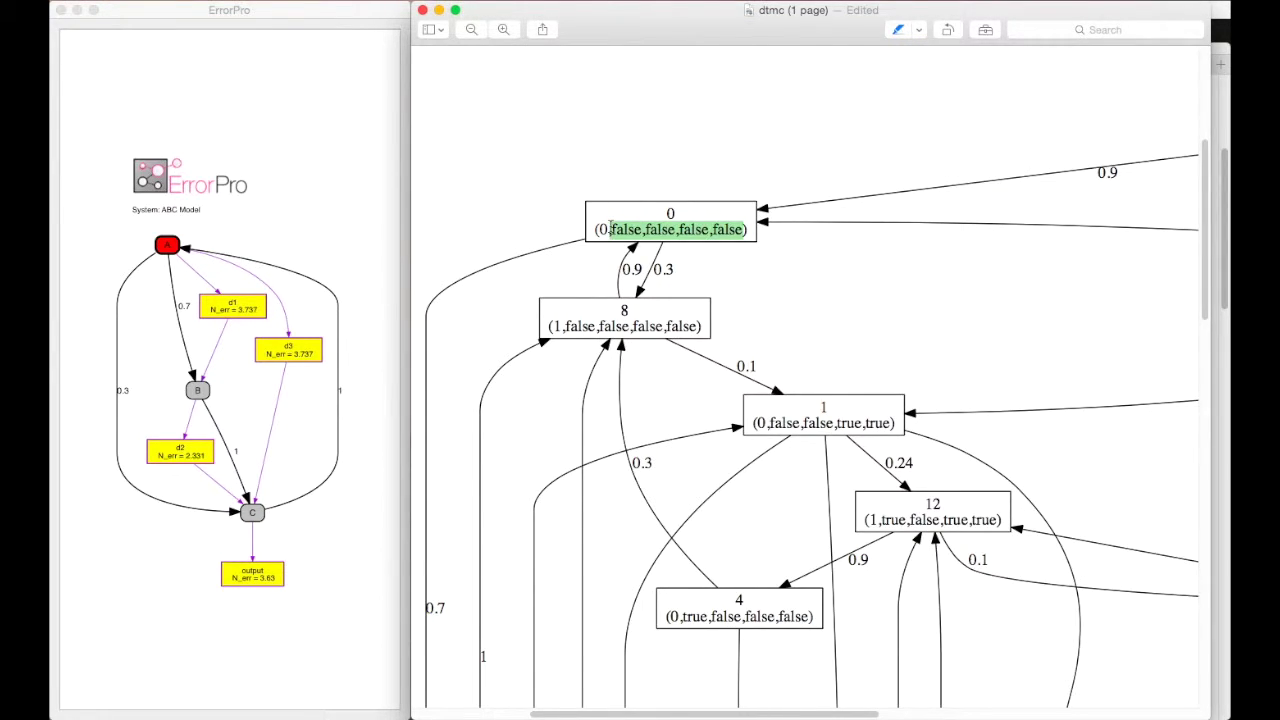
{"action": "left_click_drag", "start_coordinate": [611, 229], "coordinate": [597, 229]}
Step: Mark the leading 2 of state 15 in pink, then scroll back up to state 0
{"action": "left_click_drag", "start_coordinate": [1207, 182], "coordinate": [1203, 313]}
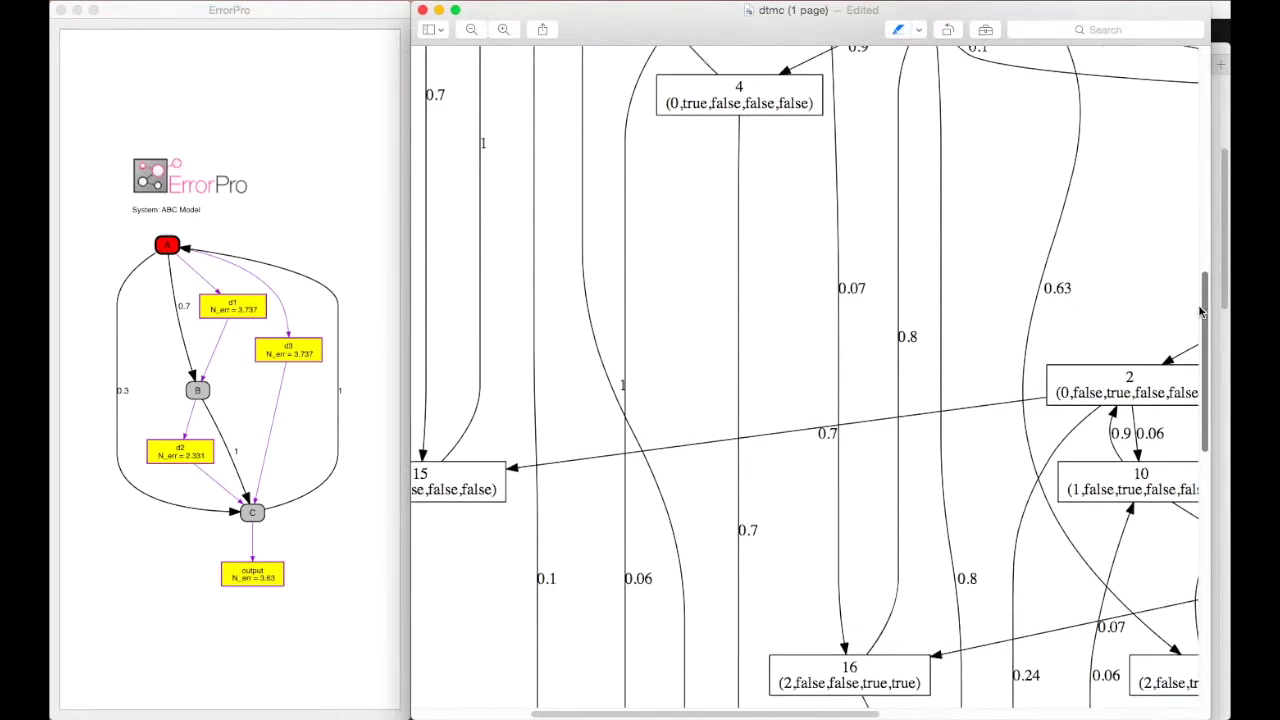
{"action": "left_click_drag", "start_coordinate": [630, 714], "coordinate": [529, 713]}
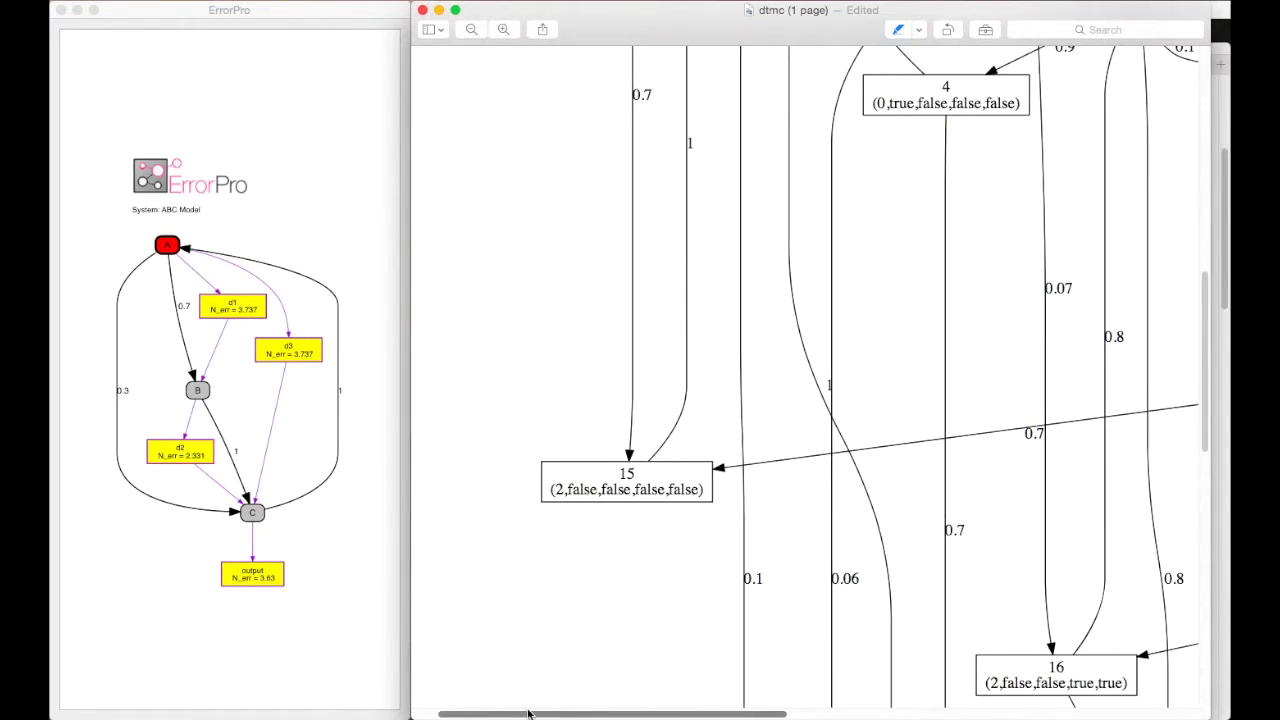
{"action": "left_click_drag", "start_coordinate": [552, 489], "coordinate": [567, 490]}
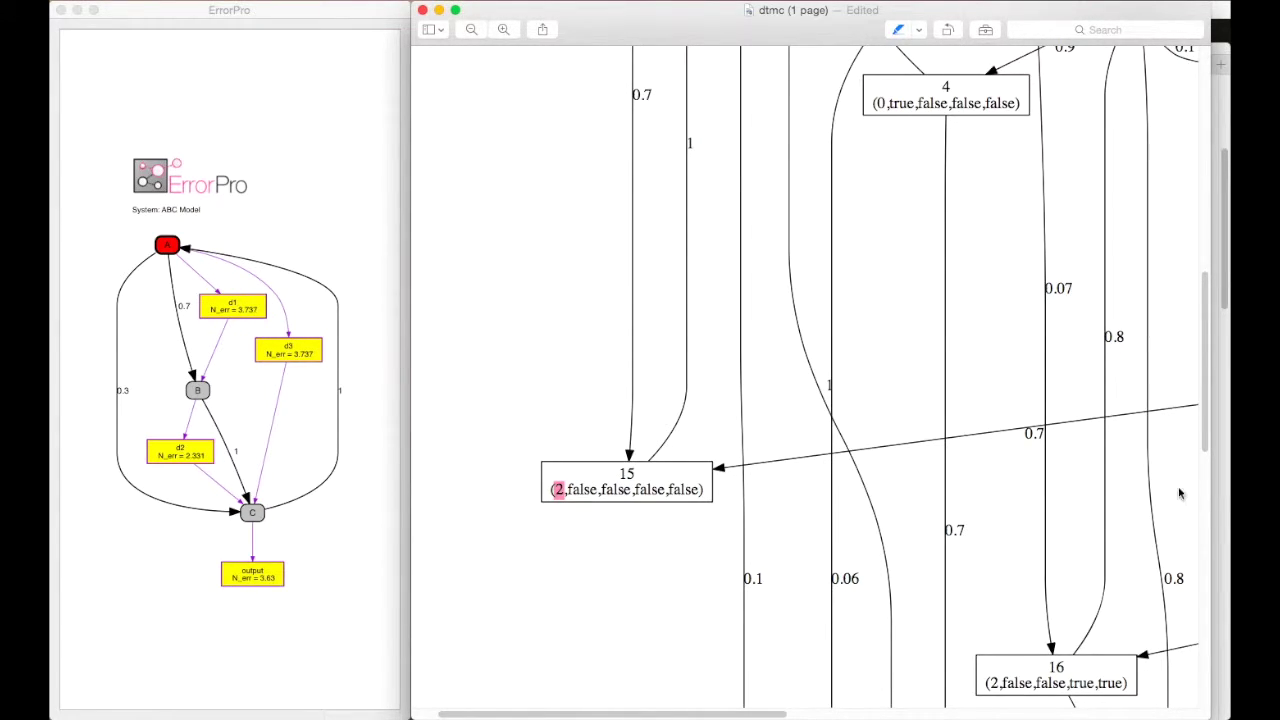
{"action": "left_click_drag", "start_coordinate": [1208, 411], "coordinate": [1219, 291]}
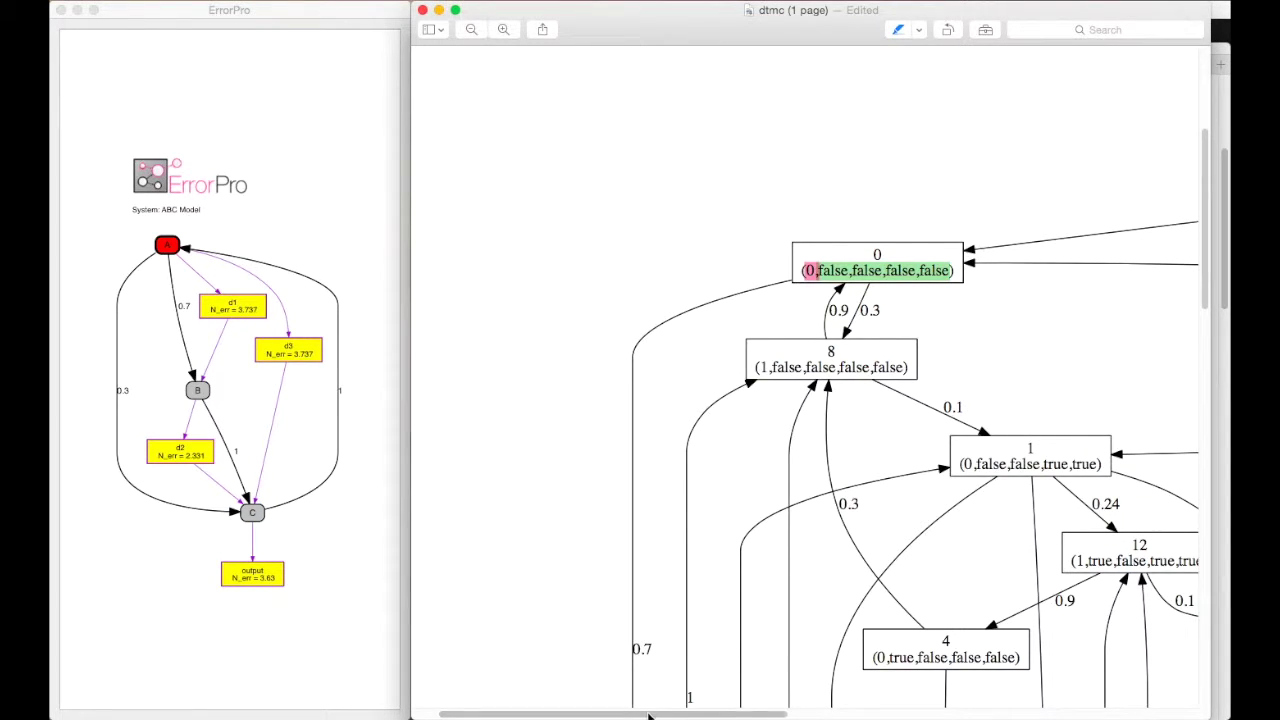
{"action": "left_click_drag", "start_coordinate": [651, 714], "coordinate": [732, 706]}
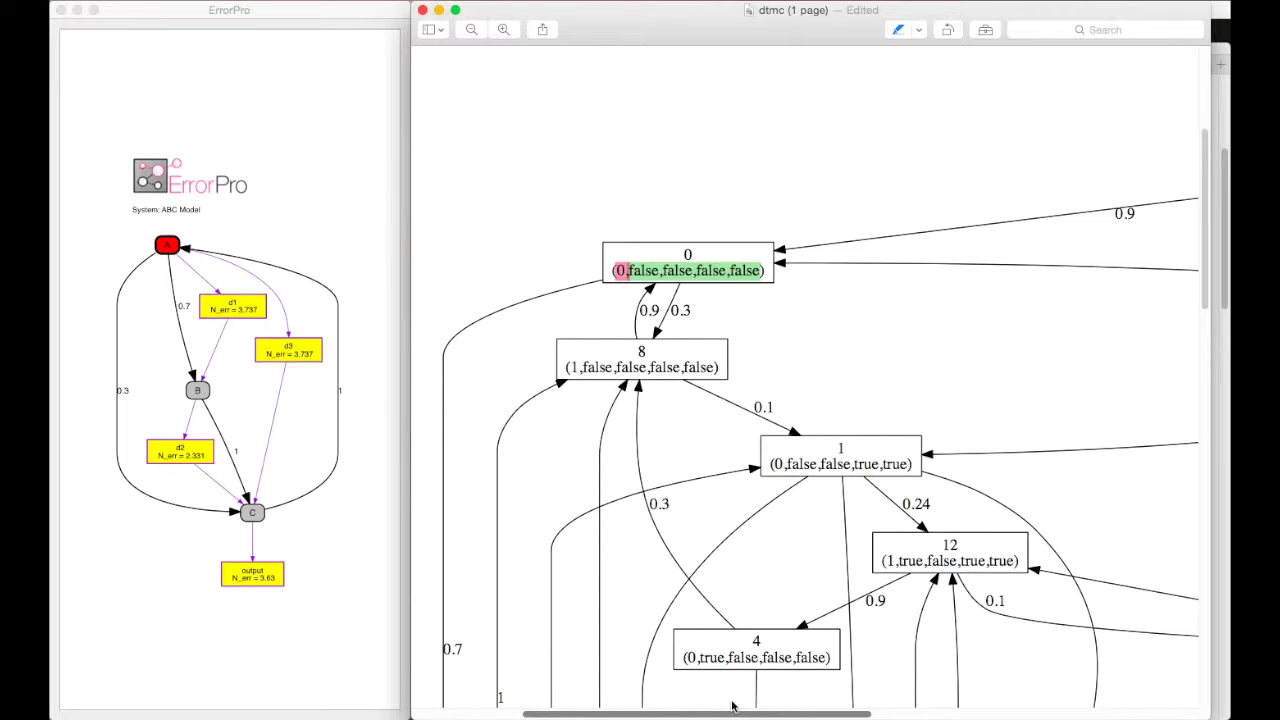
Step: Bring Safari forward and scroll the PRISM Tutorial to the dtmc code for module die
{"action": "left_click", "coordinate": [1222, 60]}
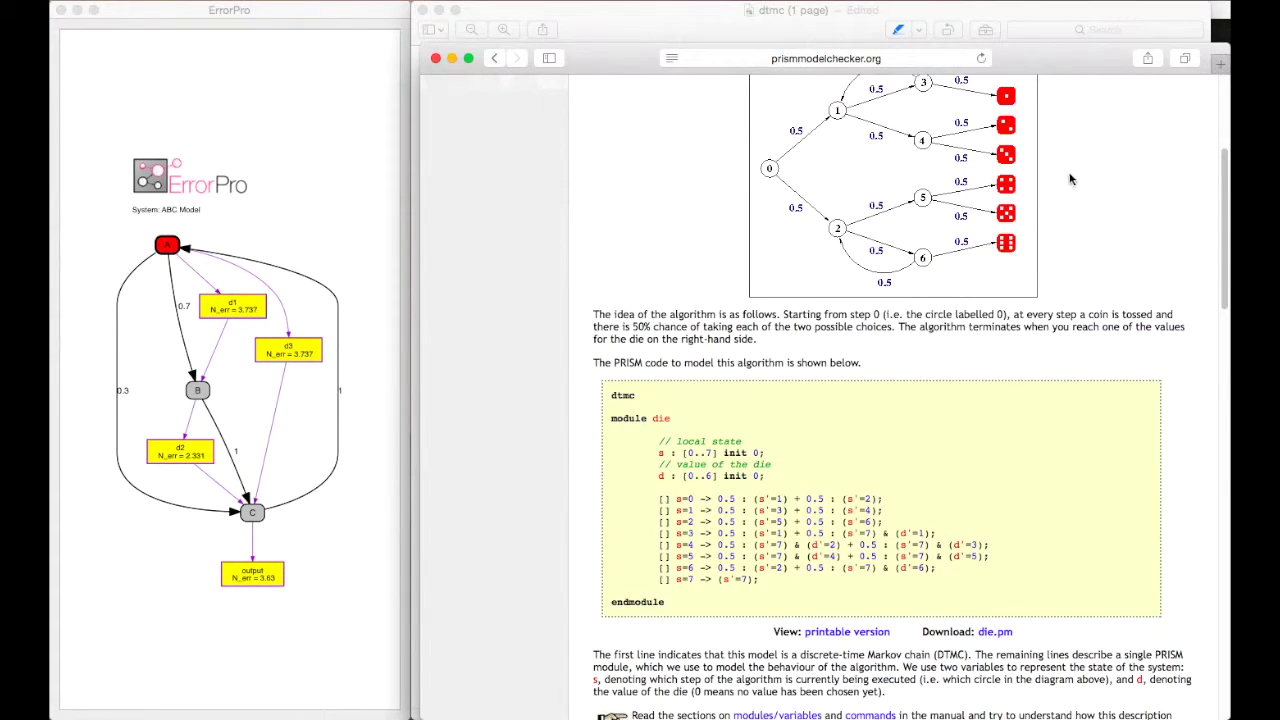
{"action": "scroll", "coordinate": [1040, 220], "scroll_direction": "up", "scroll_amount": 5}
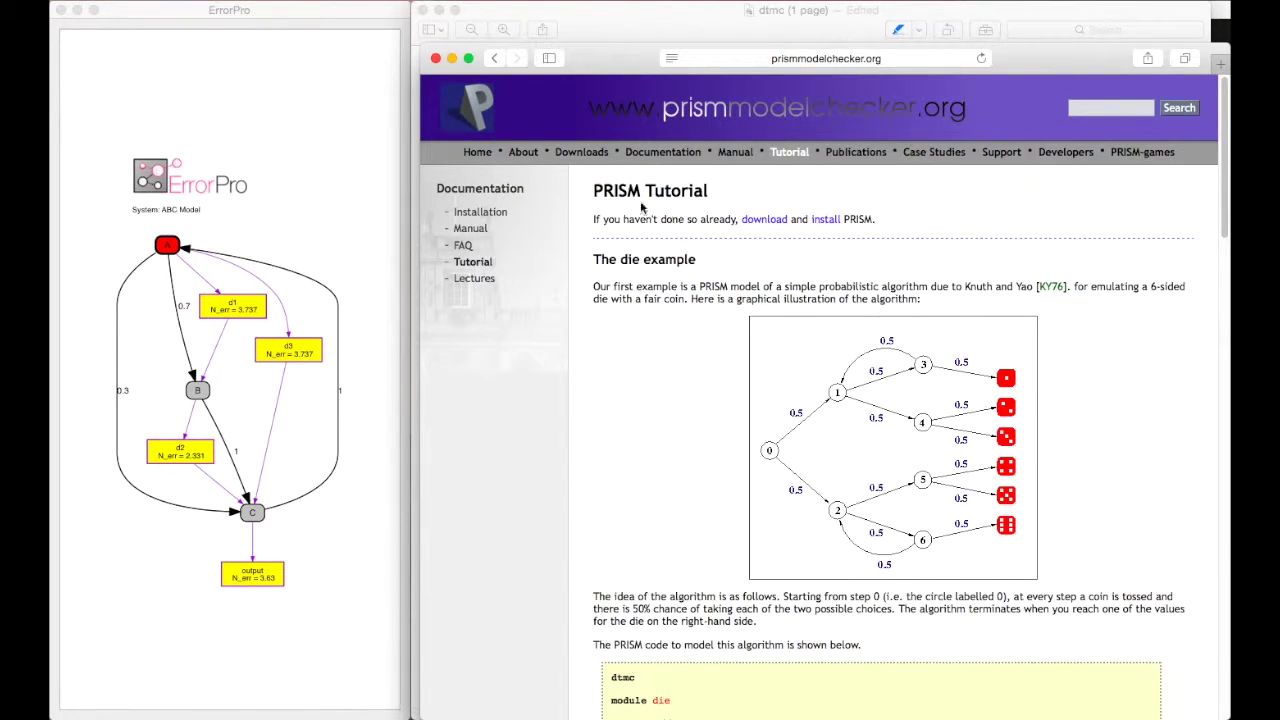
{"action": "scroll", "coordinate": [854, 286], "scroll_direction": "down", "scroll_amount": 3}
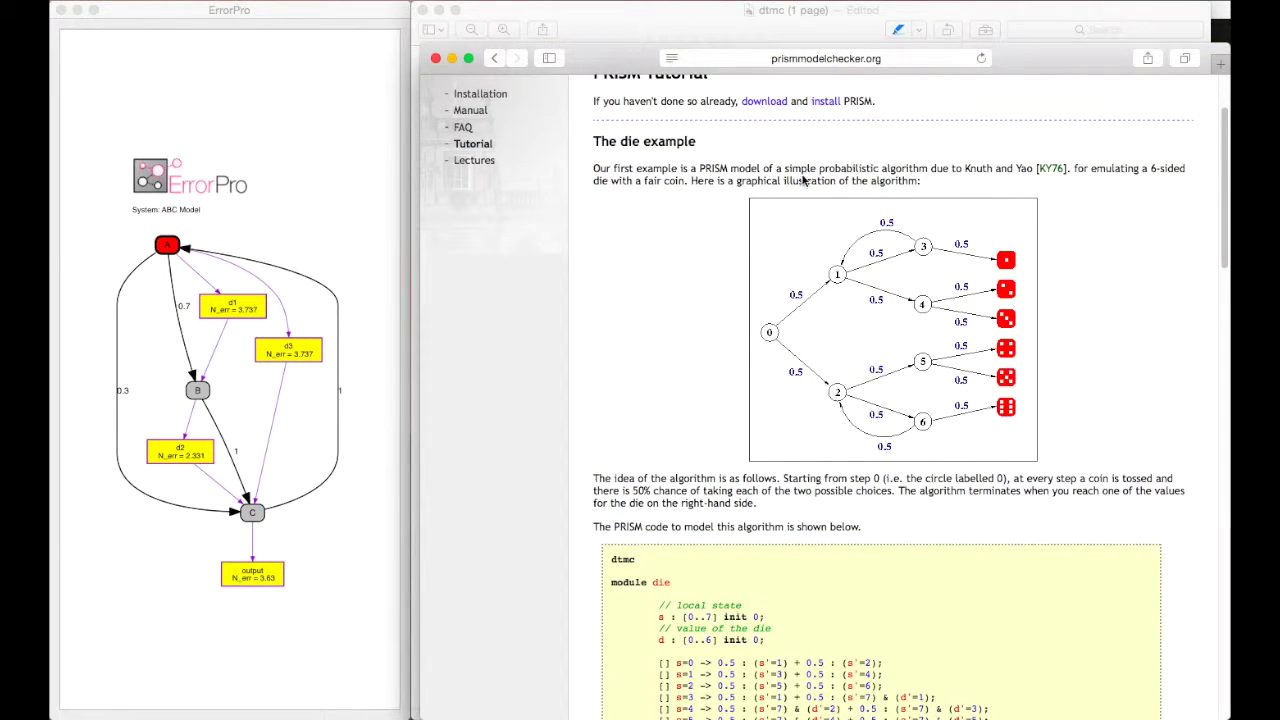
{"action": "scroll", "coordinate": [895, 258], "scroll_direction": "down", "scroll_amount": 6}
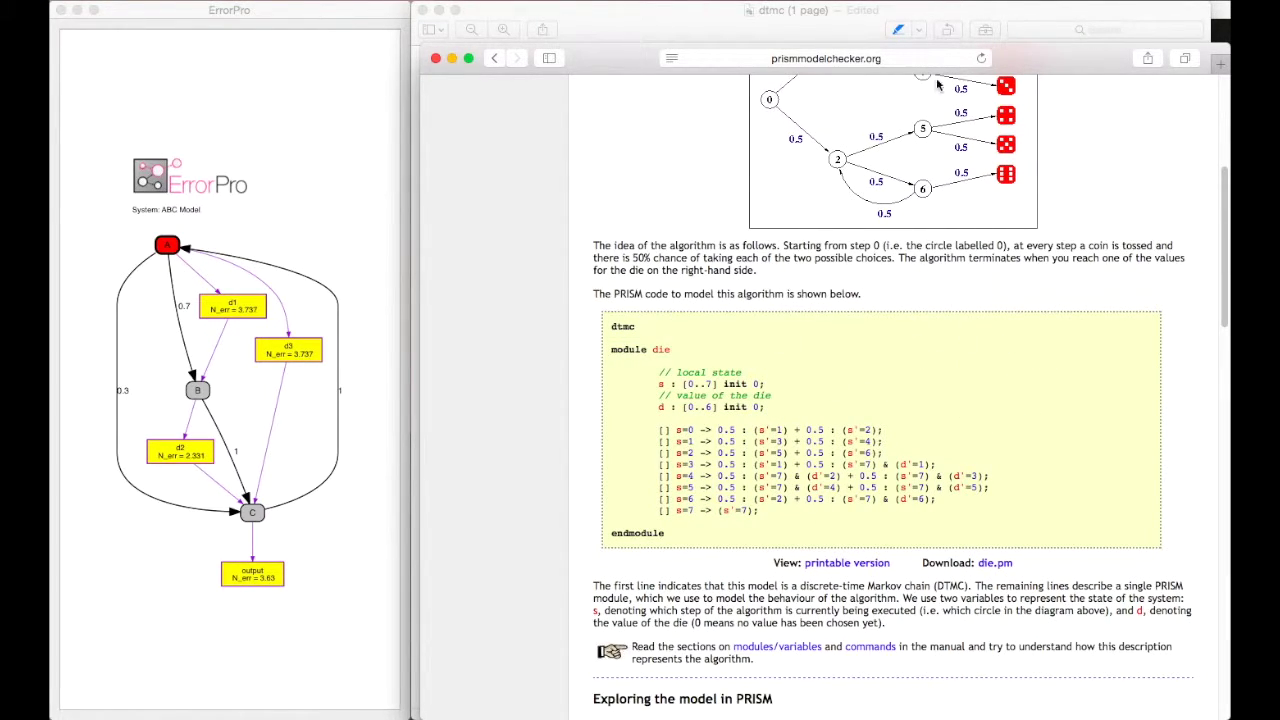
Step: Scroll through the generated temp.prism code, then view temp.props and its four C<=101 reward properties
{"action": "left_click", "coordinate": [1224, 26]}
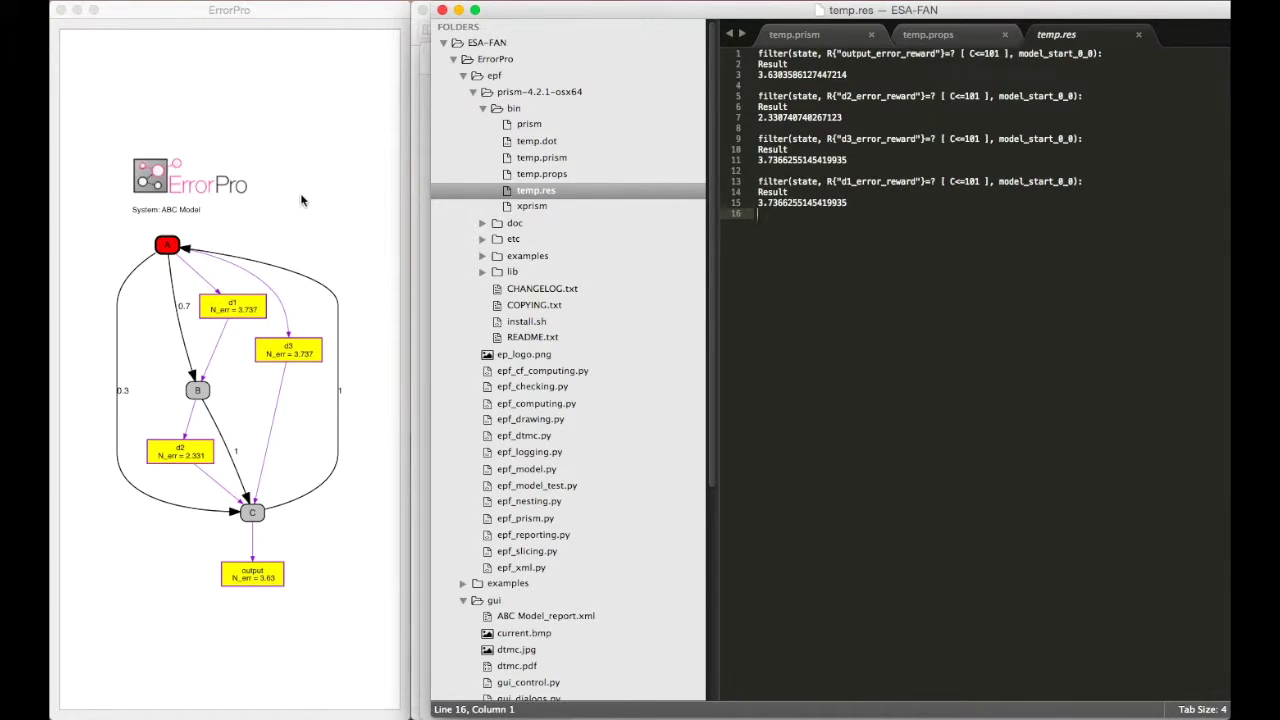
{"action": "left_click", "coordinate": [806, 38]}
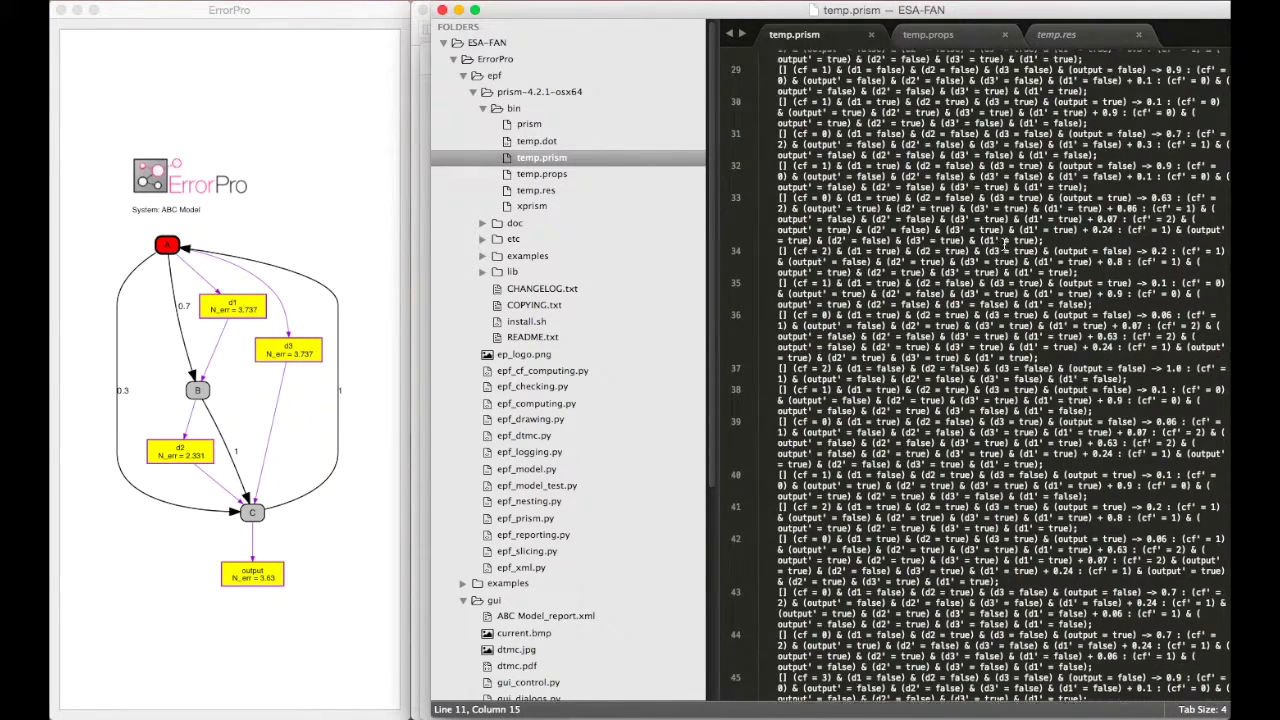
{"action": "scroll", "coordinate": [968, 125], "scroll_direction": "up", "scroll_amount": 10}
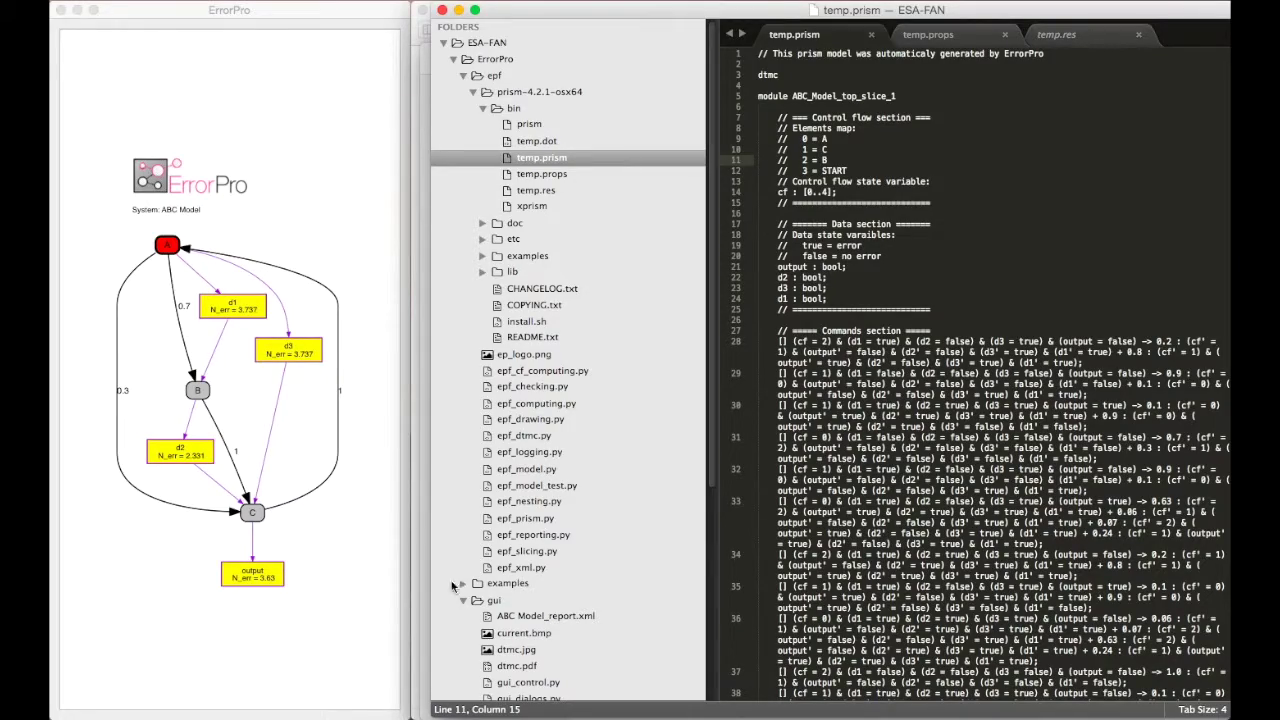
{"action": "scroll", "coordinate": [968, 478], "scroll_direction": "down", "scroll_amount": 6}
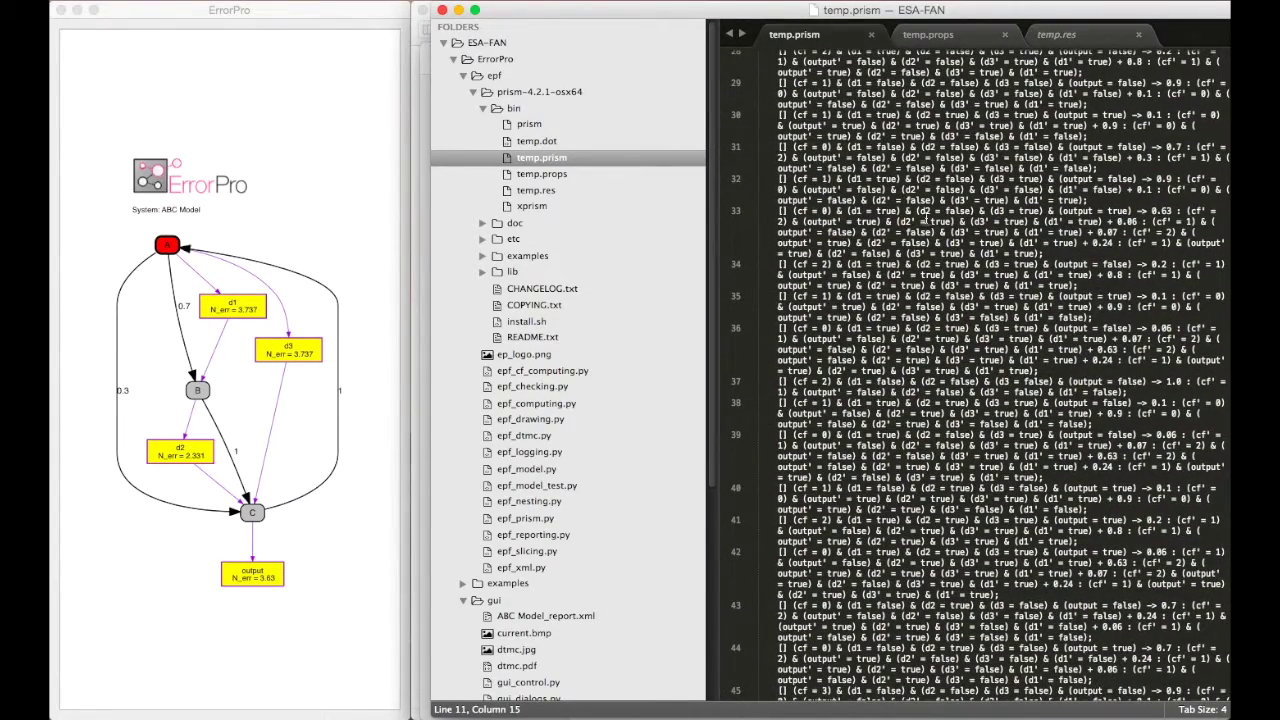
{"action": "scroll", "coordinate": [940, 145], "scroll_direction": "up", "scroll_amount": 1}
{"action": "scroll", "coordinate": [940, 145], "scroll_direction": "up", "scroll_amount": 6}
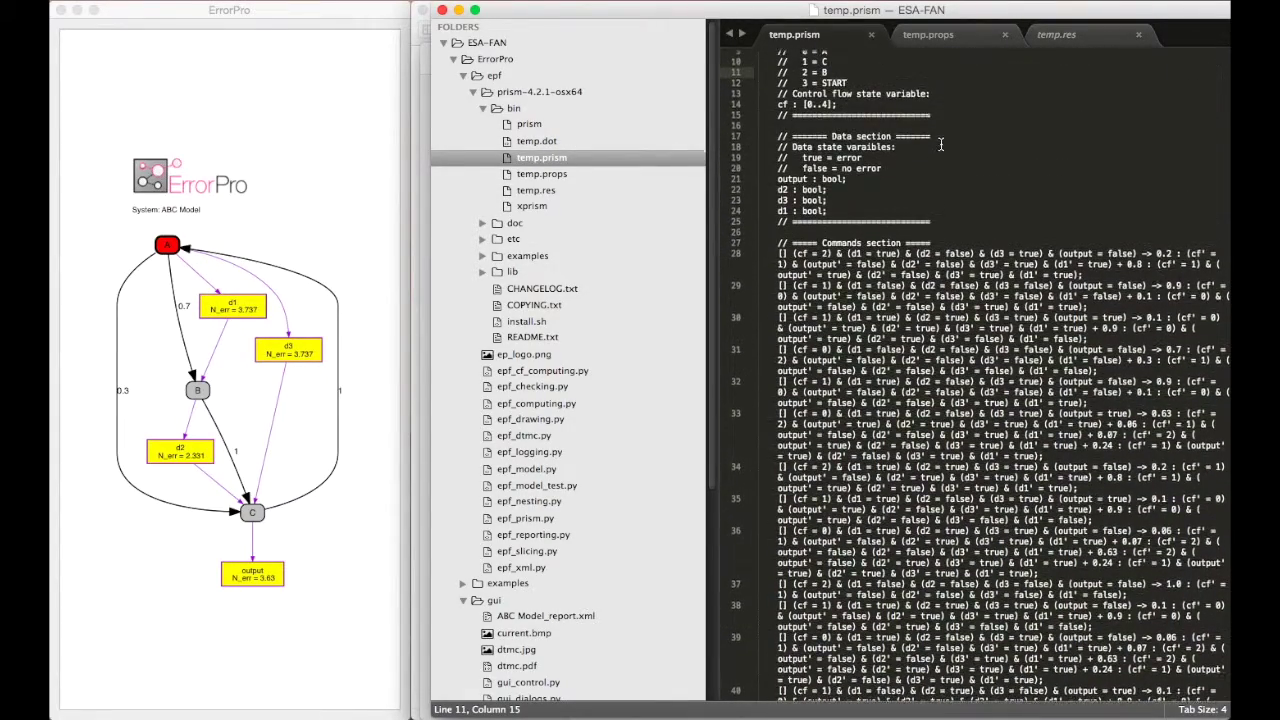
{"action": "left_click", "coordinate": [928, 35]}
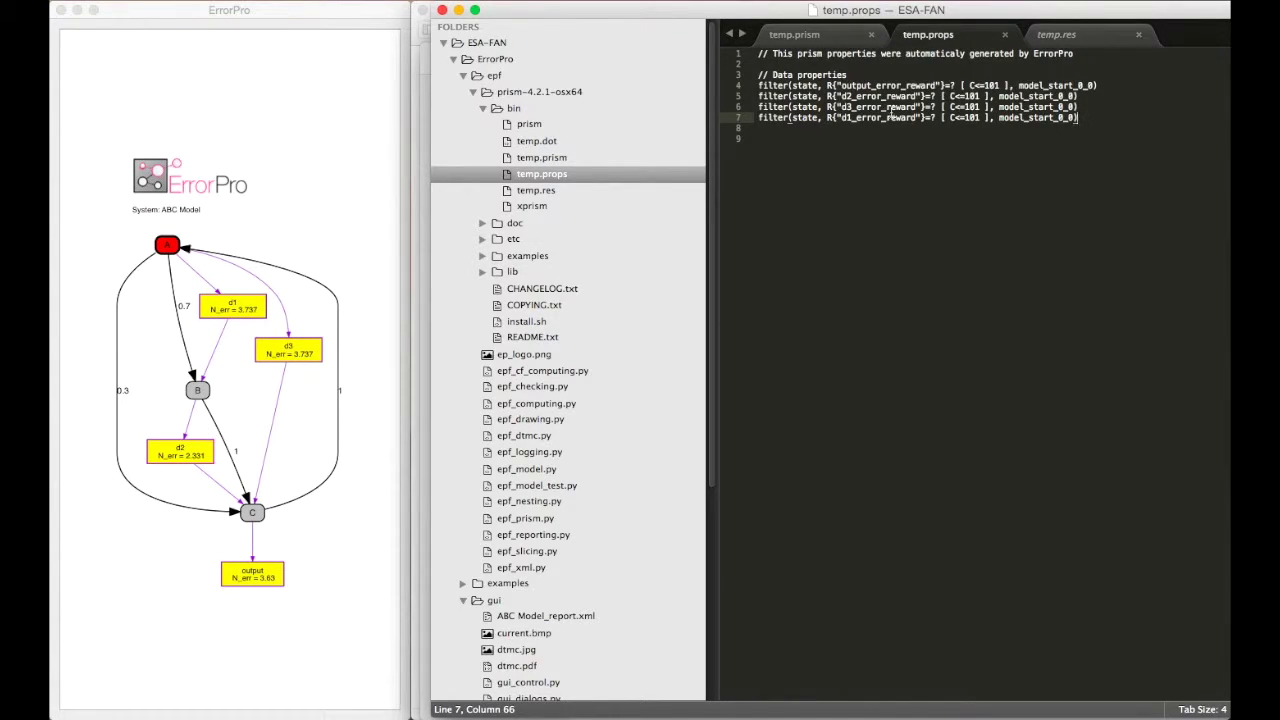
Step: Show temp.res and select the output error result 3.6303586127447214 on line 3
{"action": "left_click", "coordinate": [1086, 38]}
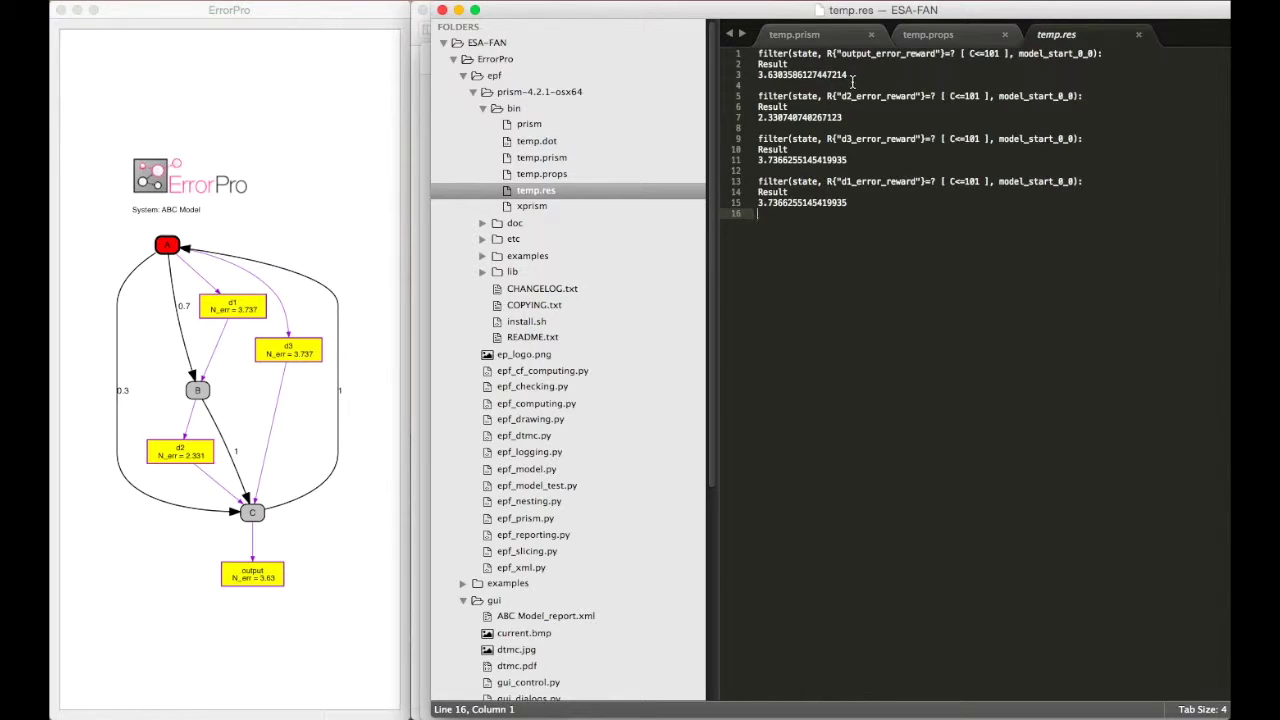
{"action": "left_click_drag", "start_coordinate": [853, 78], "coordinate": [752, 76]}
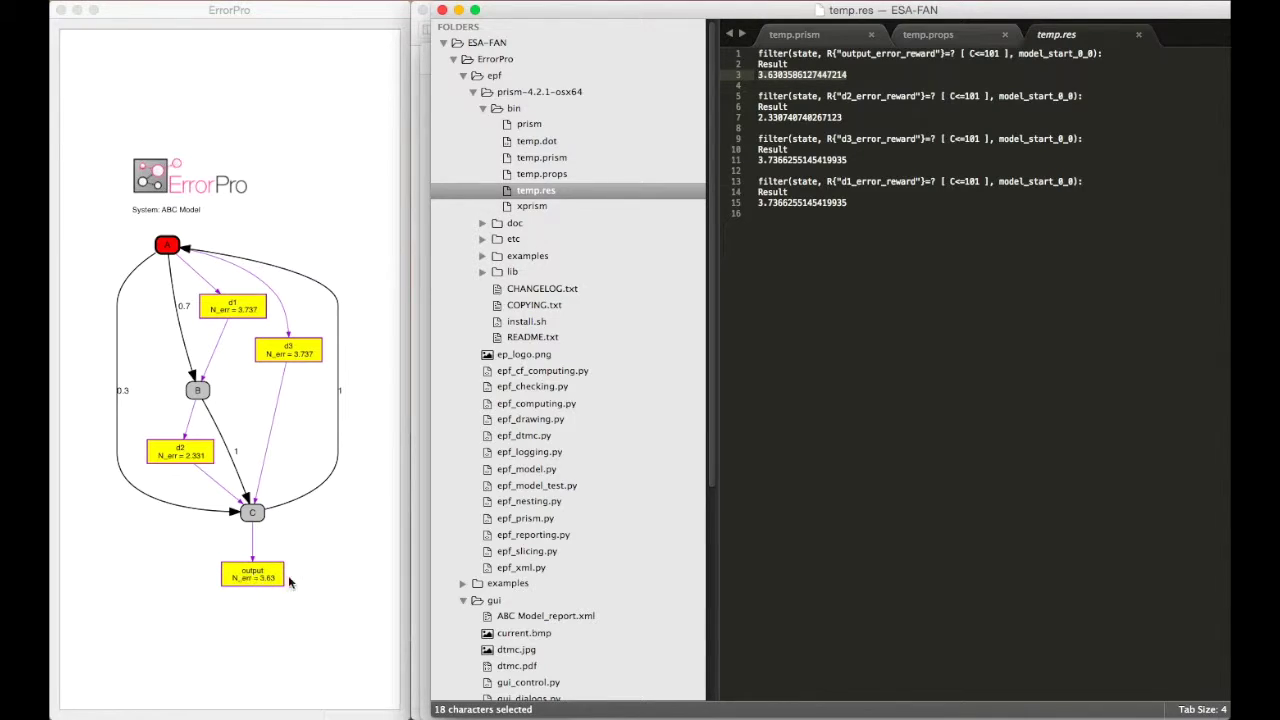
Step: Scroll to the bottom of the Preview graph and sketch N_S ≤ N_E × 2^N_D
{"action": "left_click", "coordinate": [417, 22]}
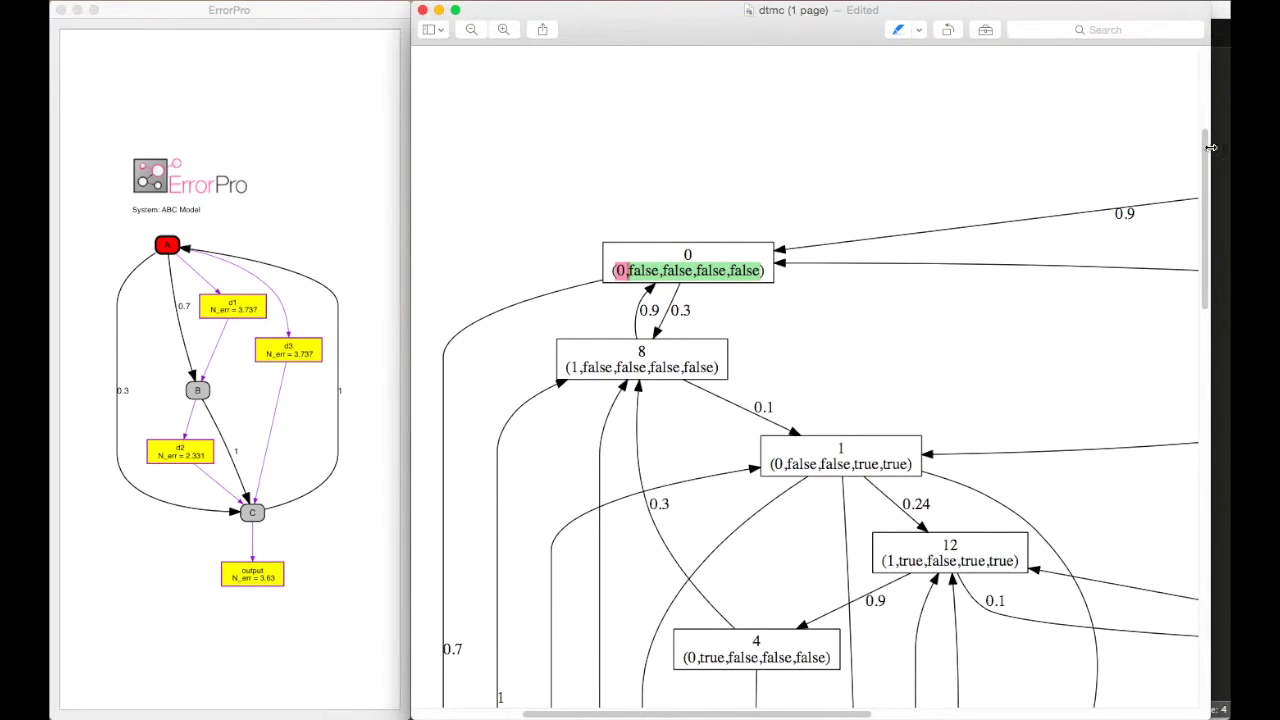
{"action": "scroll", "coordinate": [1205, 160], "scroll_direction": "down", "scroll_amount": 1}
{"action": "scroll", "coordinate": [1205, 165], "scroll_direction": "down", "scroll_amount": 15}
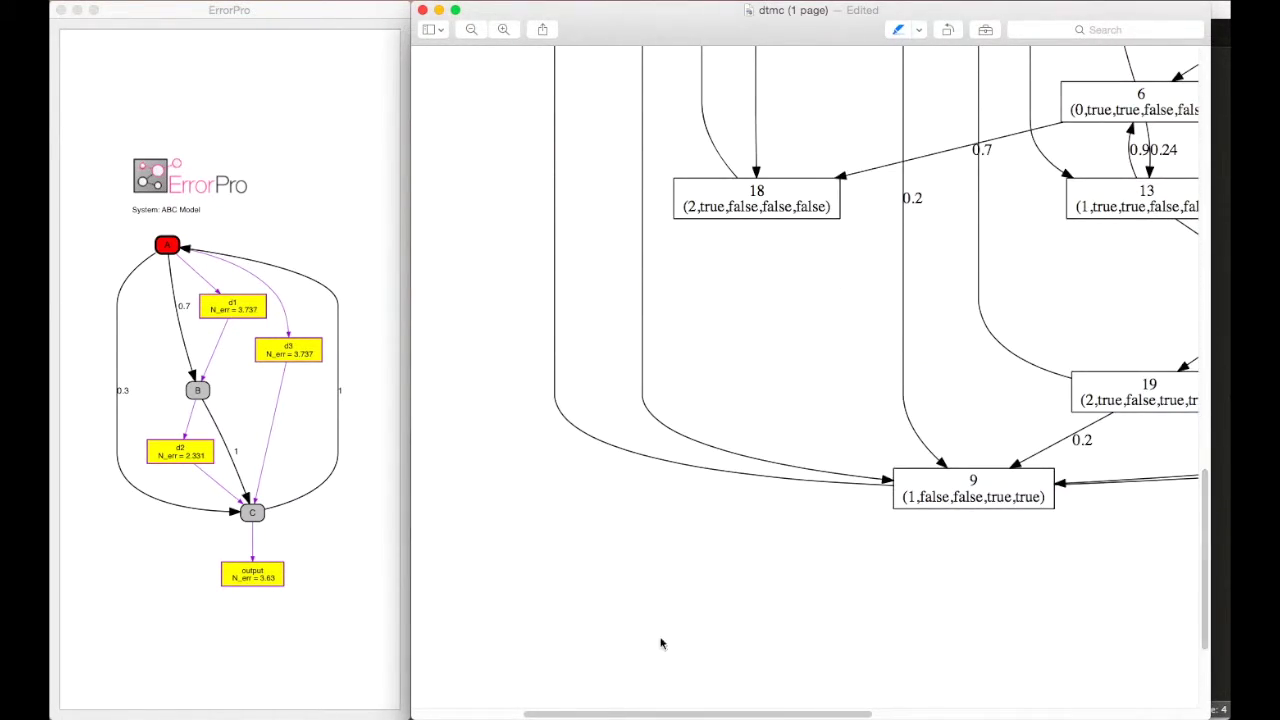
{"action": "left_click_drag", "start_coordinate": [695, 716], "coordinate": [980, 716]}
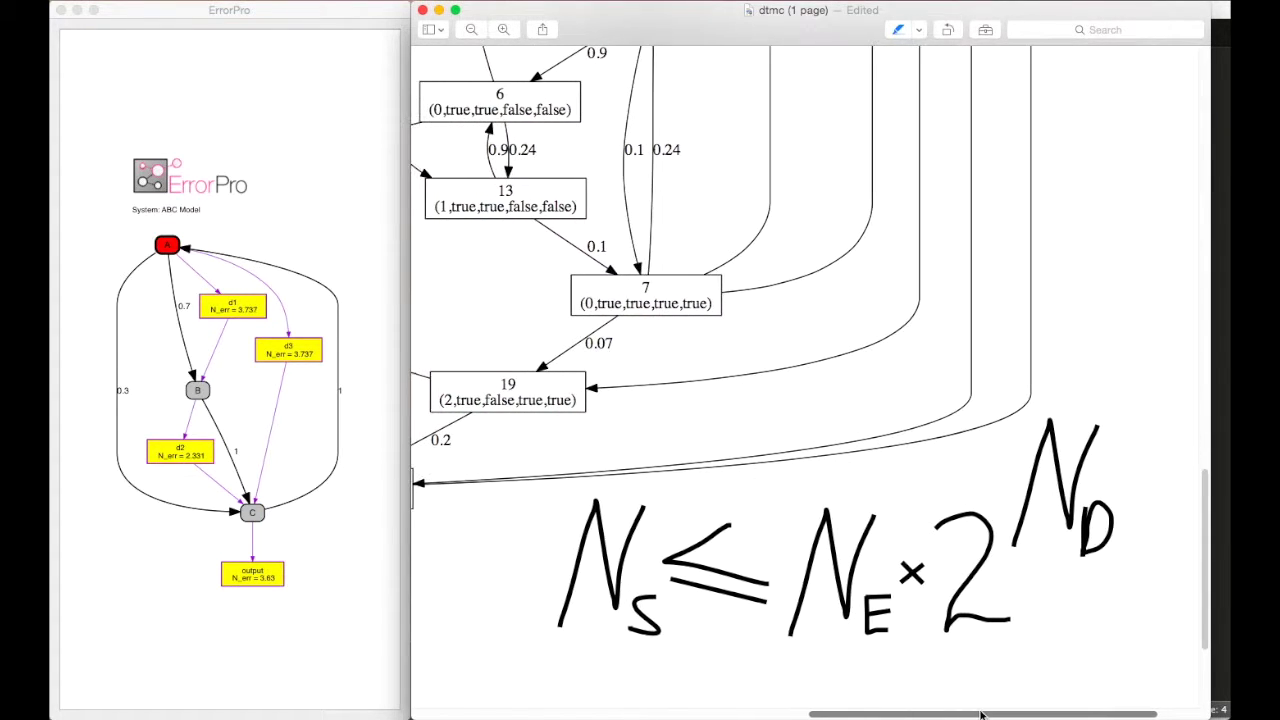